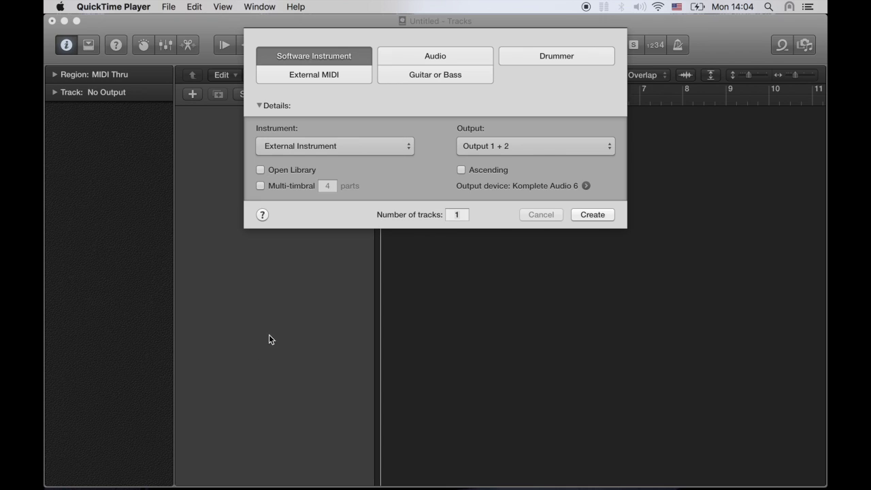
Create one instrument track, Inst 1, loaded with the Utility > External Instrument (Stereo) plug-in
click(322, 55)
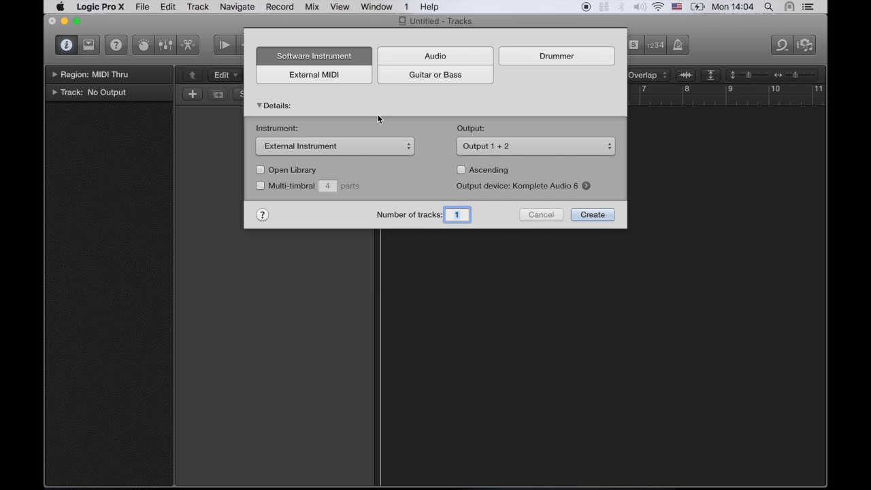
click(361, 145)
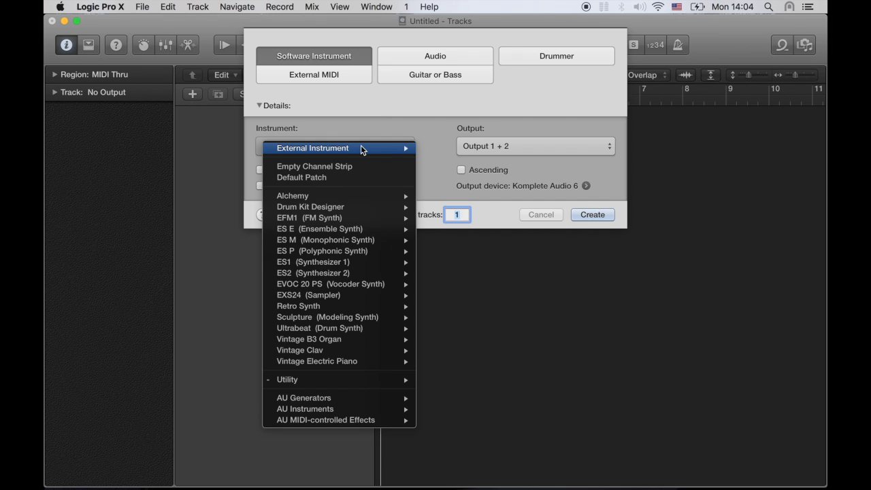
mouse_move(325, 379)
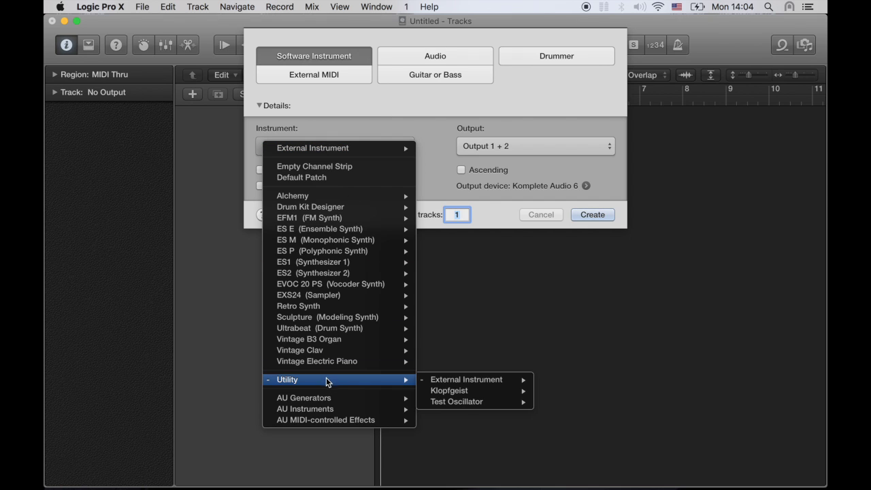
mouse_move(487, 378)
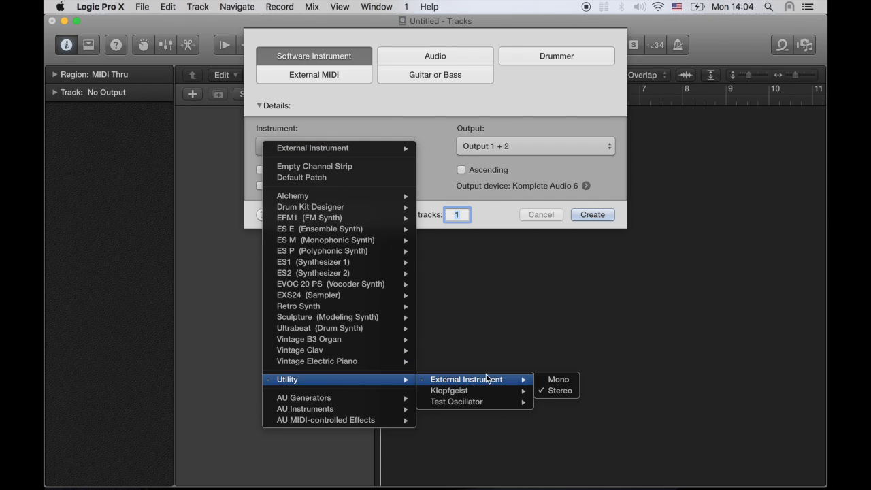
click(565, 391)
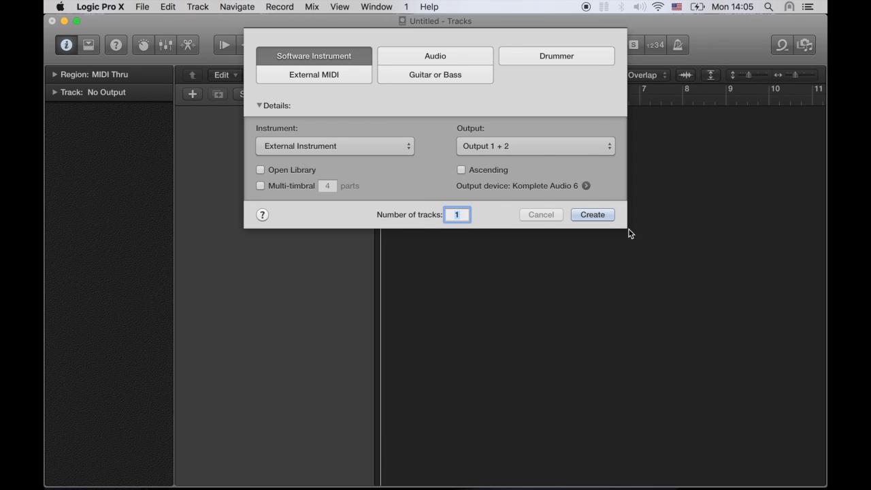
click(594, 214)
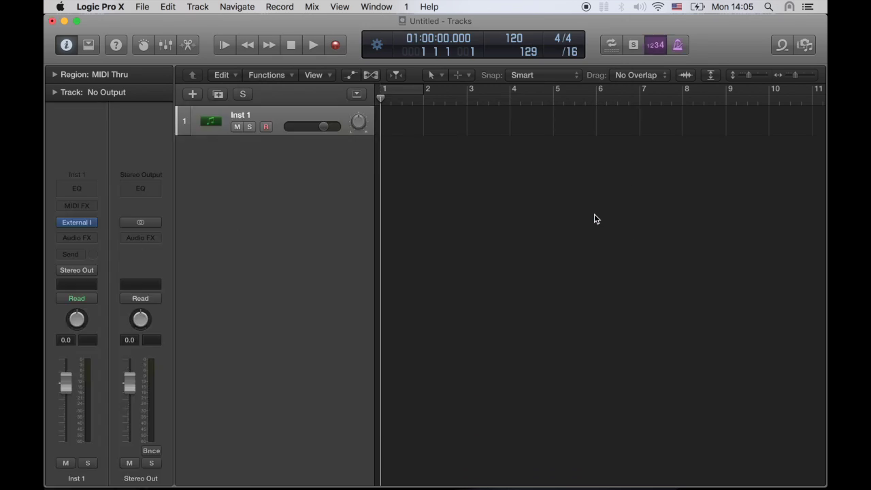
Set External Instrument to Komplete Audio 6, MIDI channel 10, input 3-4, with latency auto-compensation
drag(251, 57, 413, 80)
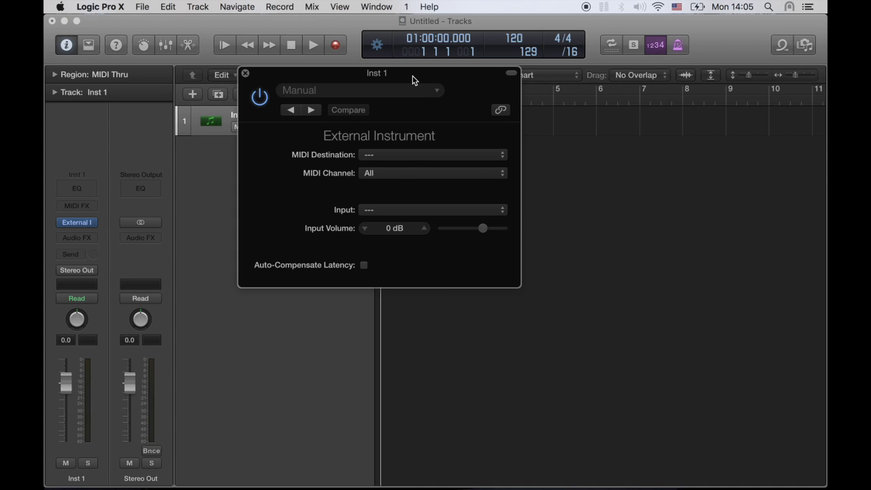
click(411, 157)
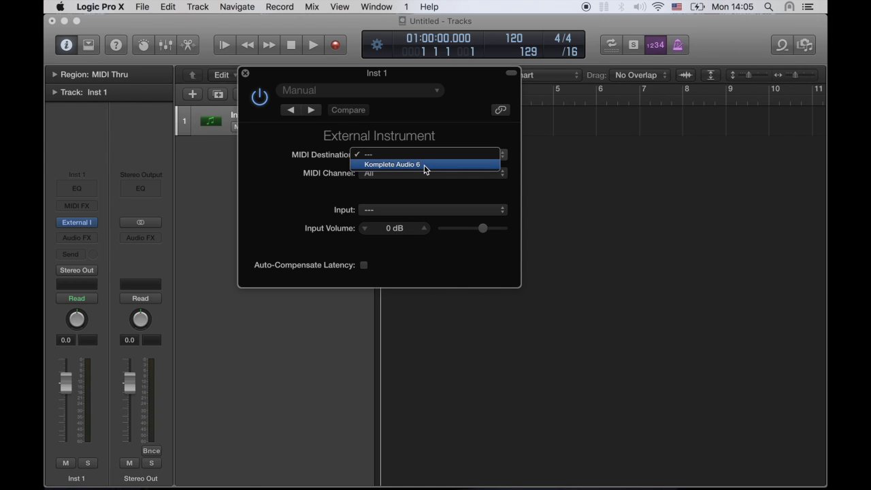
click(423, 165)
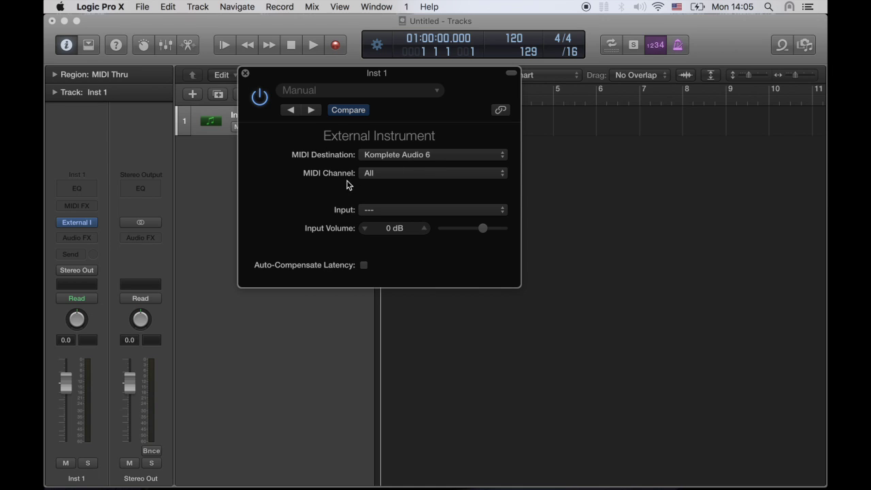
click(411, 172)
click(411, 173)
click(411, 173)
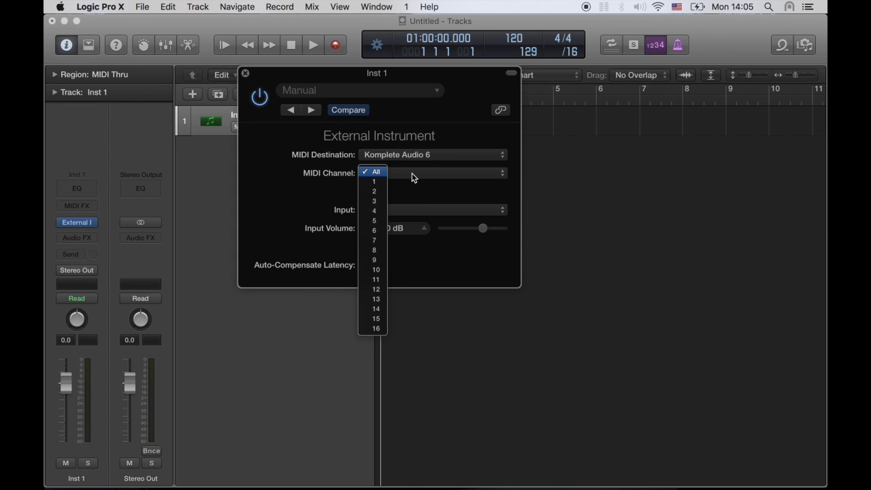
click(379, 270)
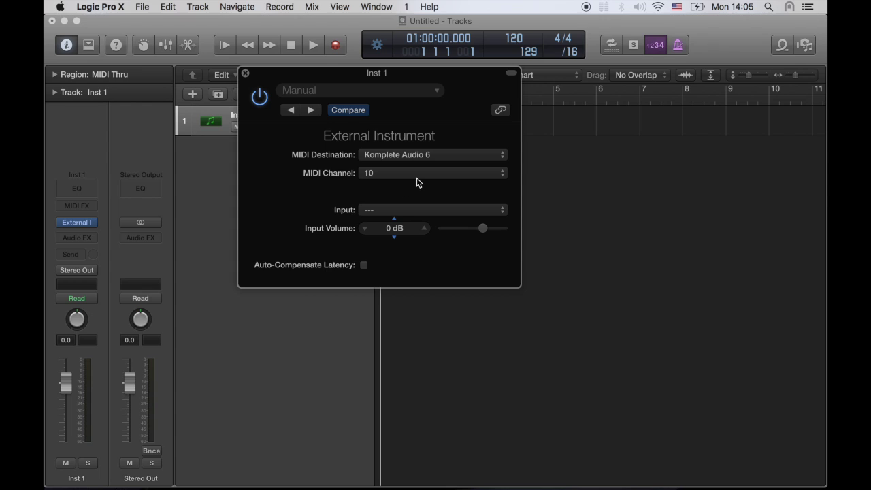
click(440, 211)
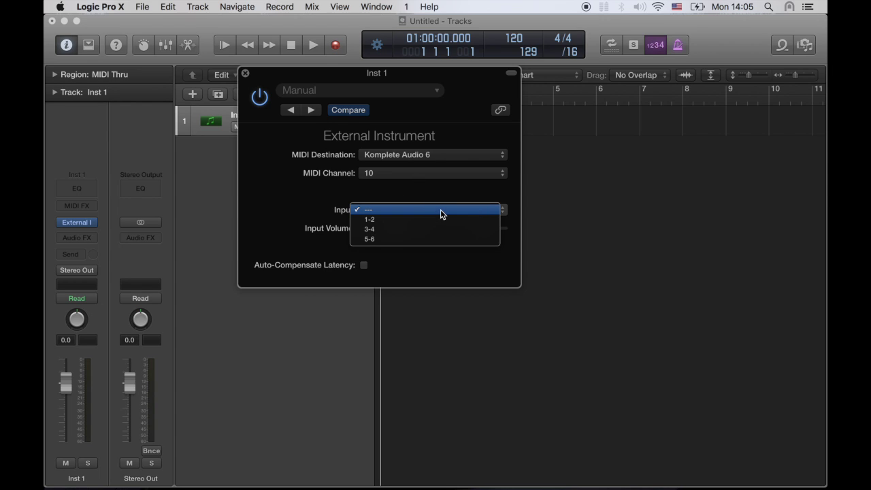
click(416, 231)
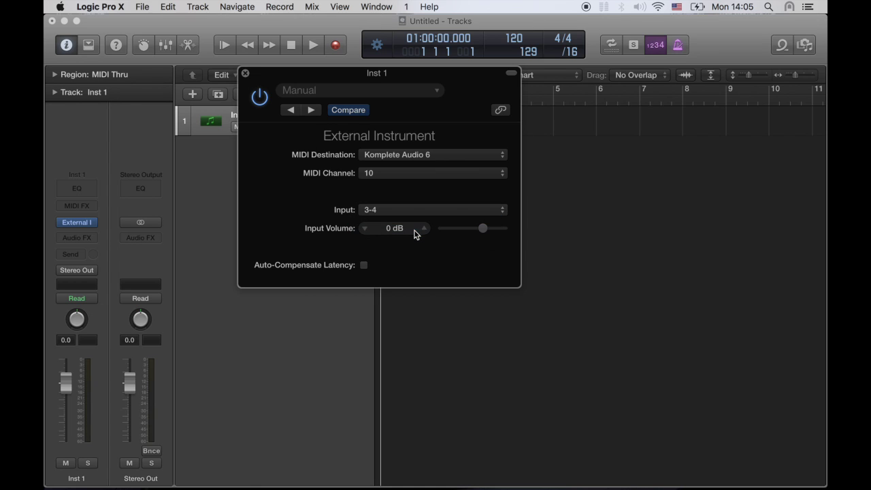
click(247, 73)
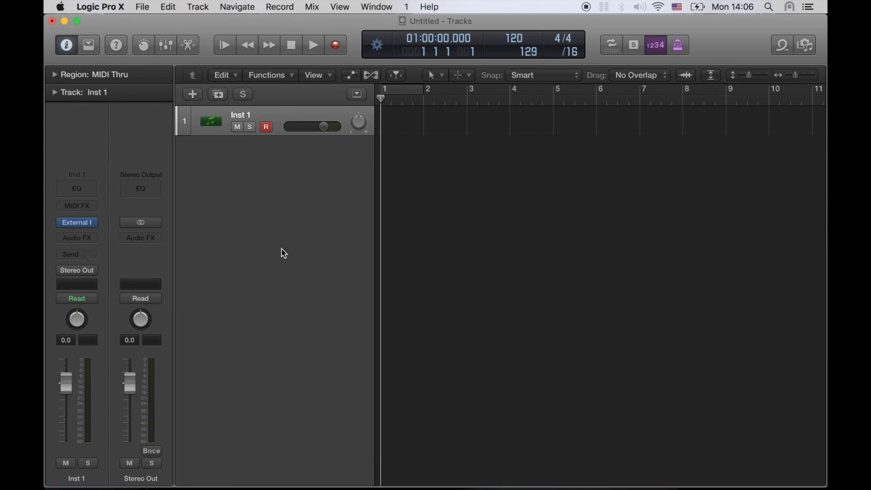
Test-play the track, then draw a one-bar MIDI region at bar 1 with the Pencil Tool
key(space)
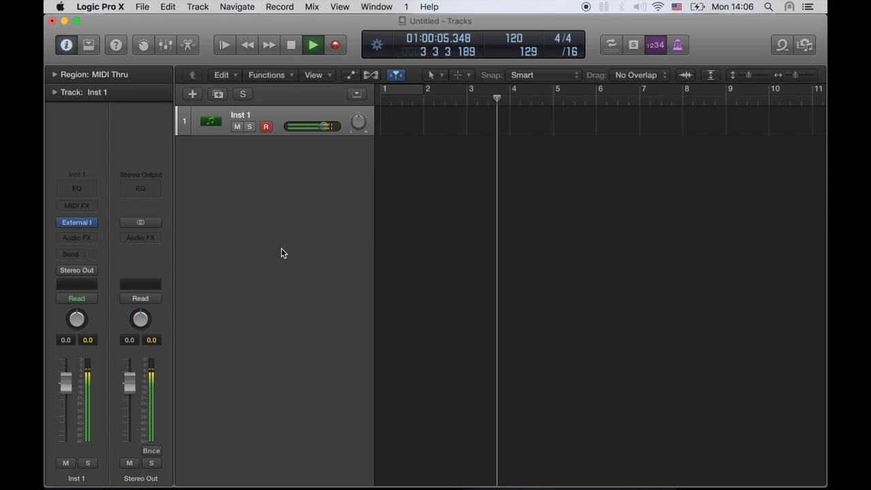
key(space)
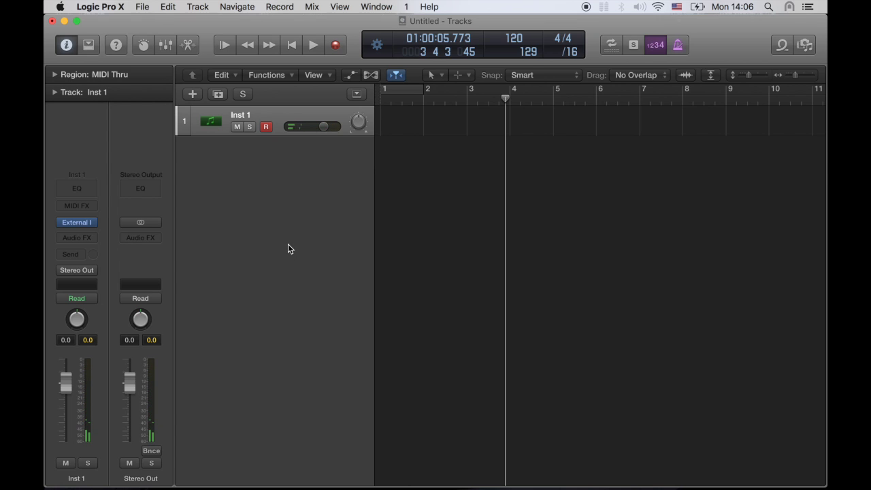
key(t)
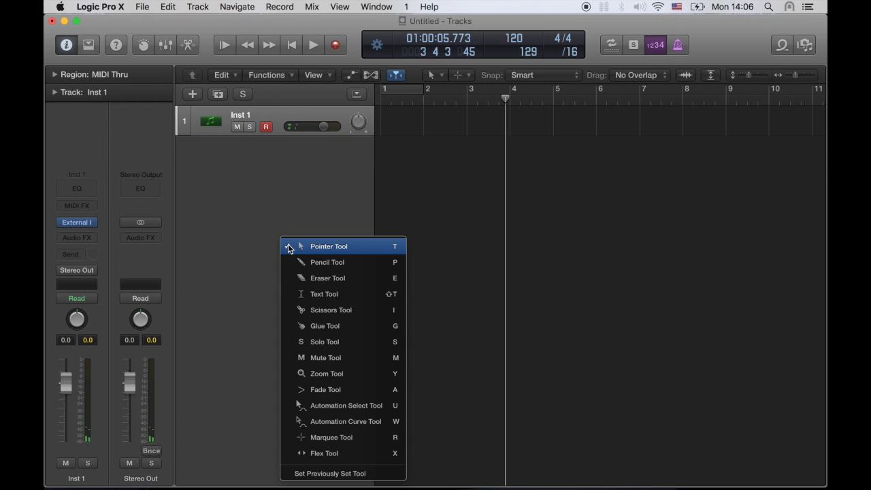
click(340, 267)
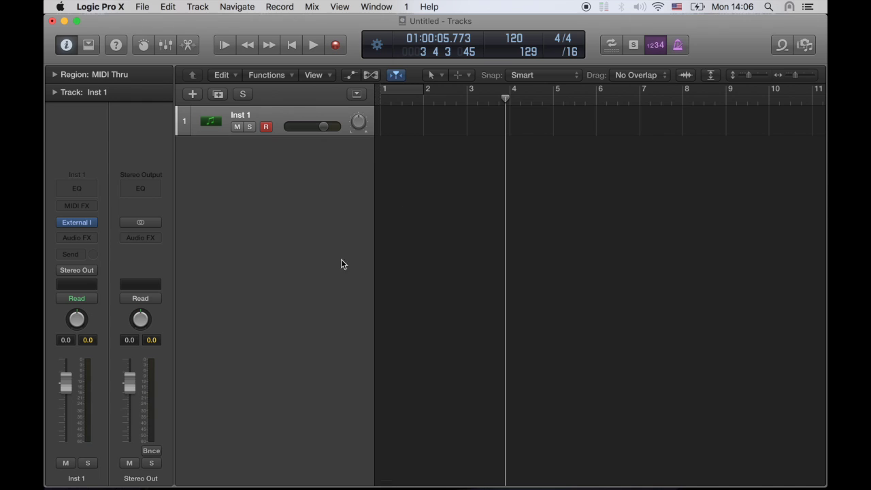
click(405, 119)
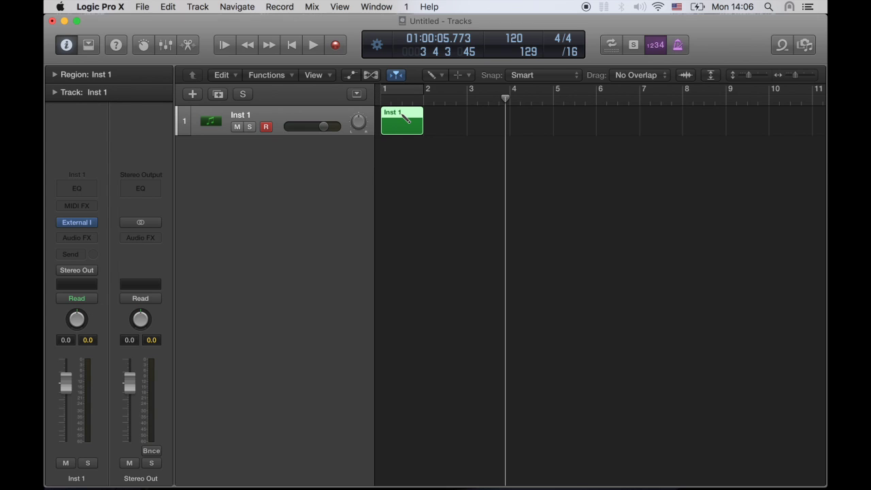
Return to the Pointer tool, cycle over the region's bar, and move the playhead to bar 1
key(t)
key(t)
key(super+u)
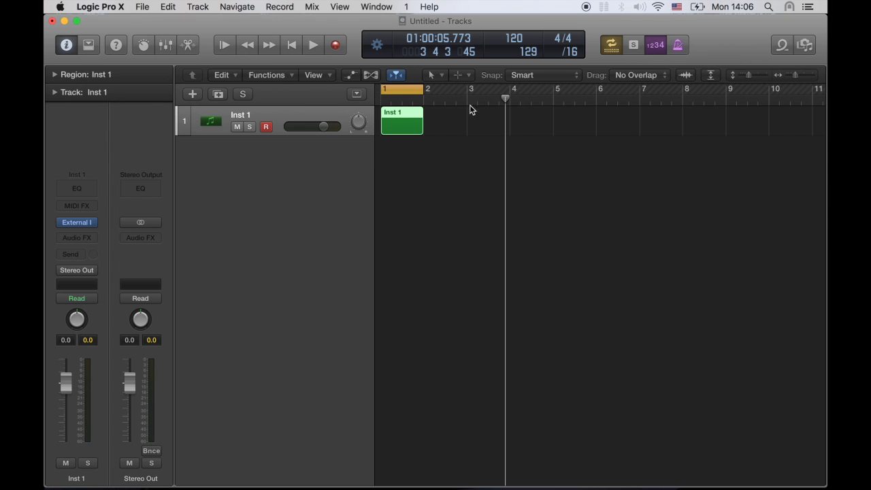
drag(505, 98, 380, 99)
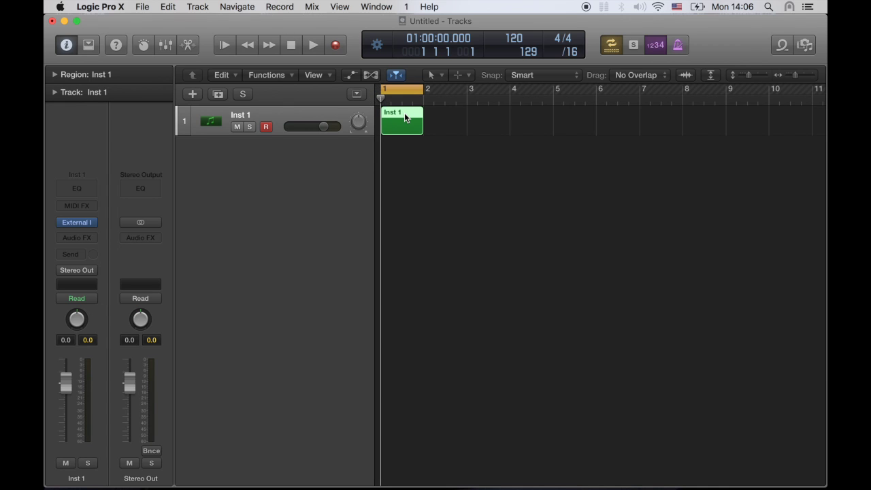
Double-click the empty bar-1 region of Inst 1 to open it in the Piano Roll
double_click(404, 113)
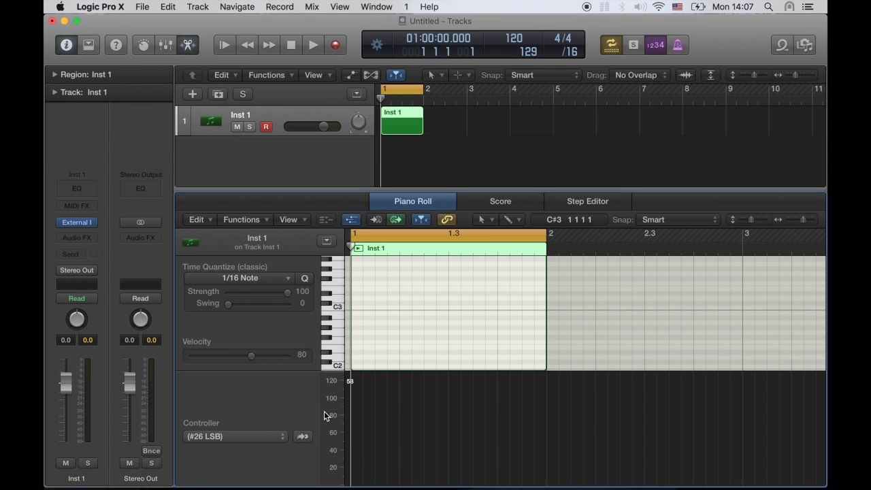
Open the MIDI Draw list via Other… and set the controller lane to CC 58 (#26 LSB)
click(305, 220)
mouse_move(334, 378)
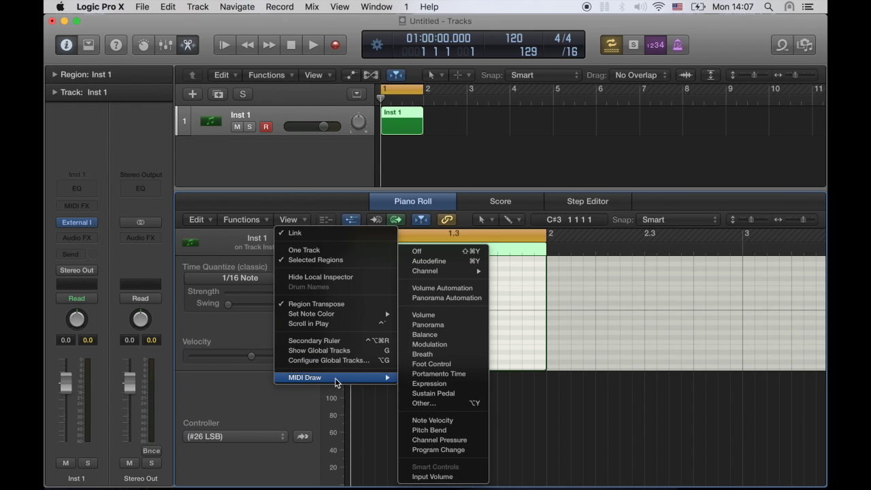
click(428, 402)
scroll(212, 138, down, 5)
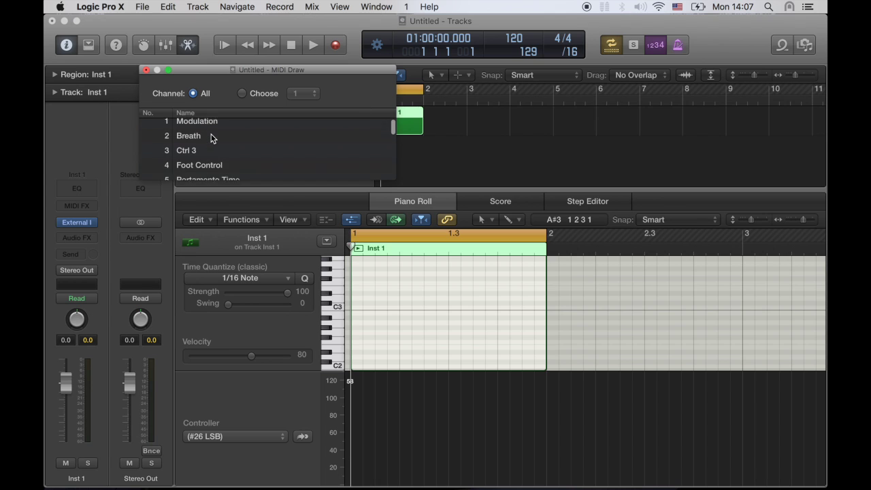
scroll(211, 138, down, 6)
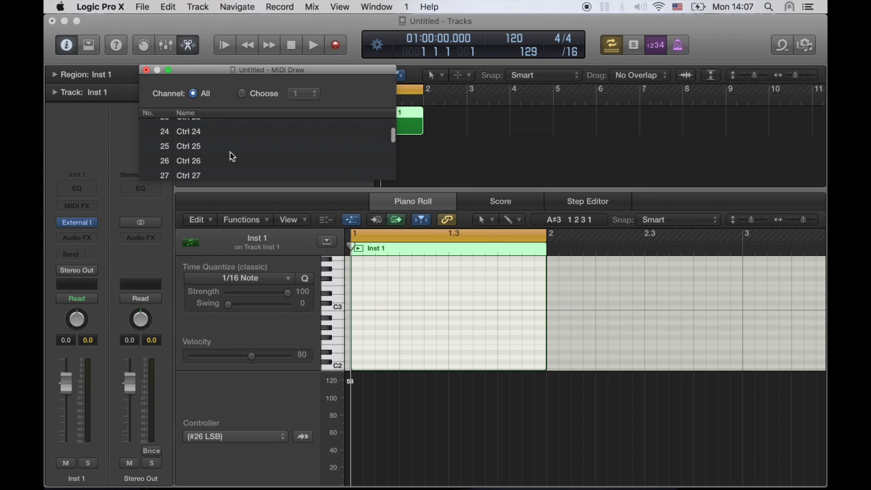
scroll(229, 156, down, 7)
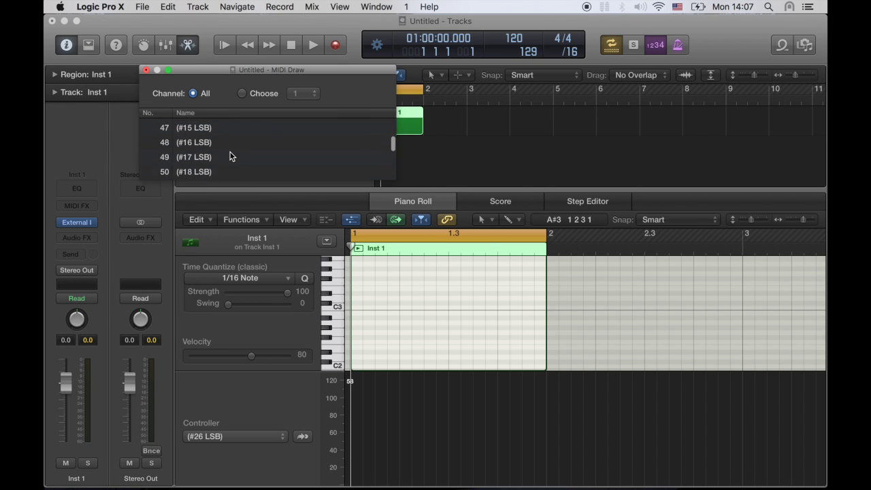
scroll(230, 156, down, 3)
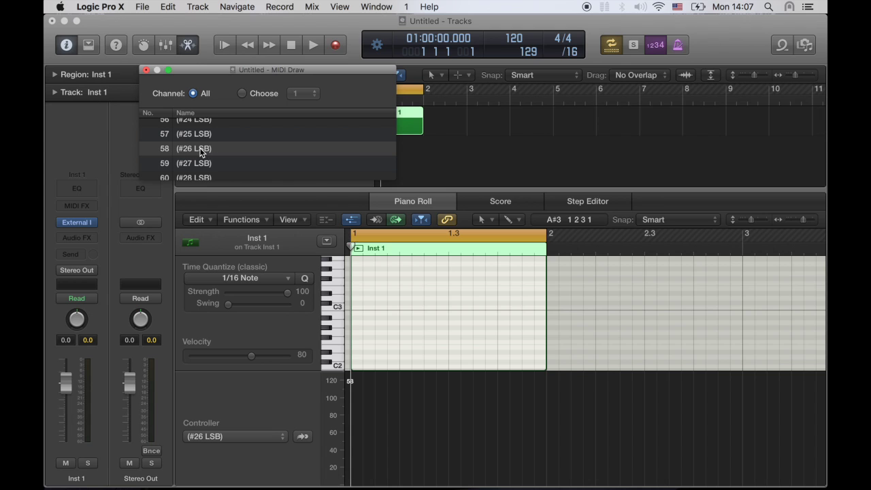
click(146, 70)
click(255, 436)
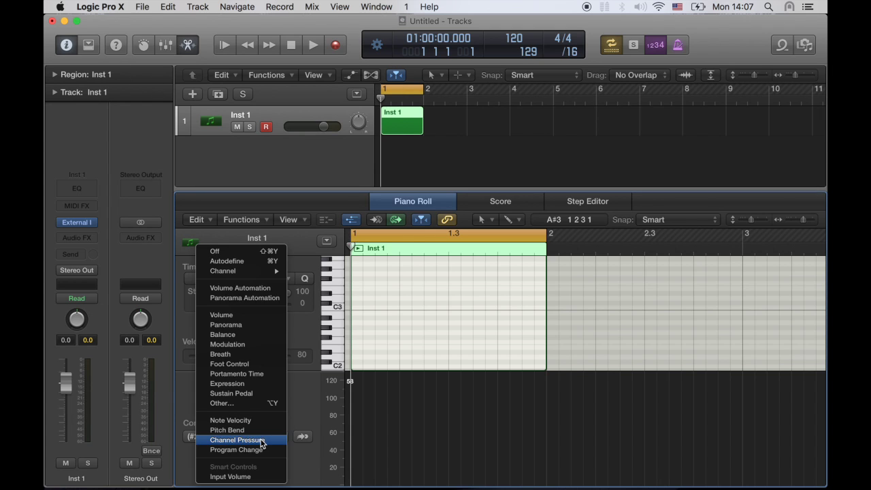
mouse_move(265, 272)
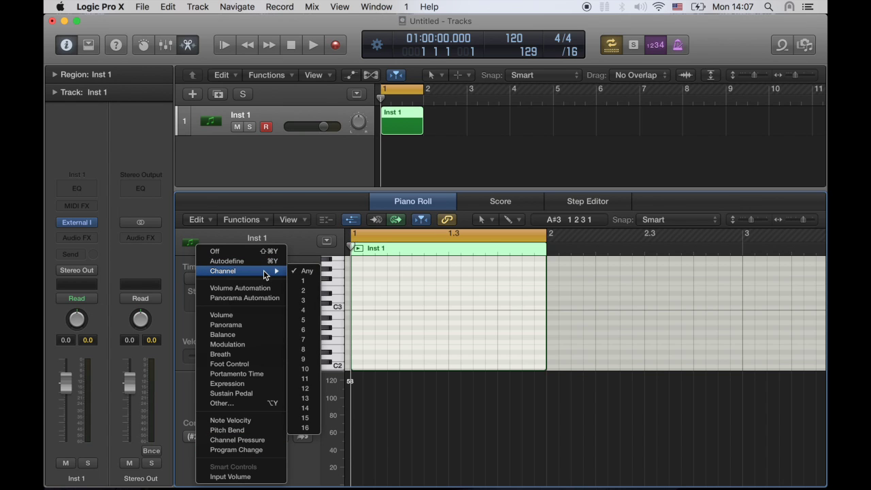
click(251, 403)
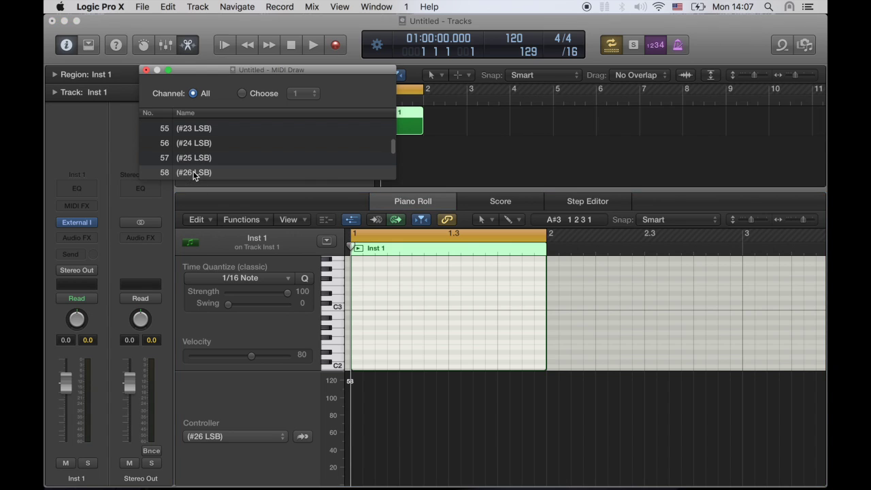
click(275, 411)
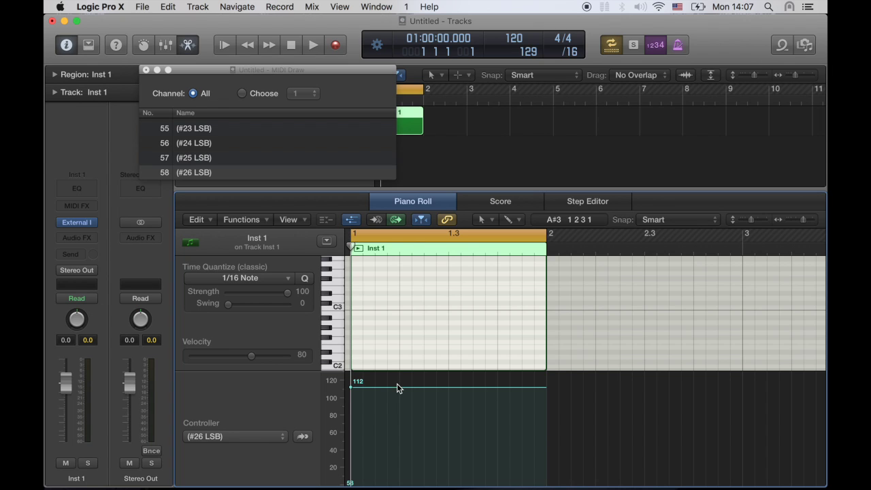
Draw the CC 58 curve: hold at 118, then add a point falling to 30 within the bar
drag(399, 393, 398, 382)
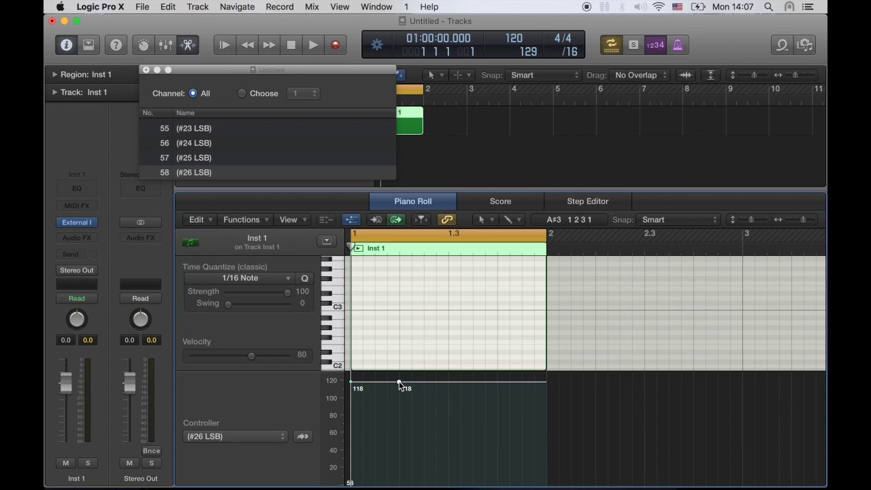
click(498, 451)
drag(499, 451, 499, 457)
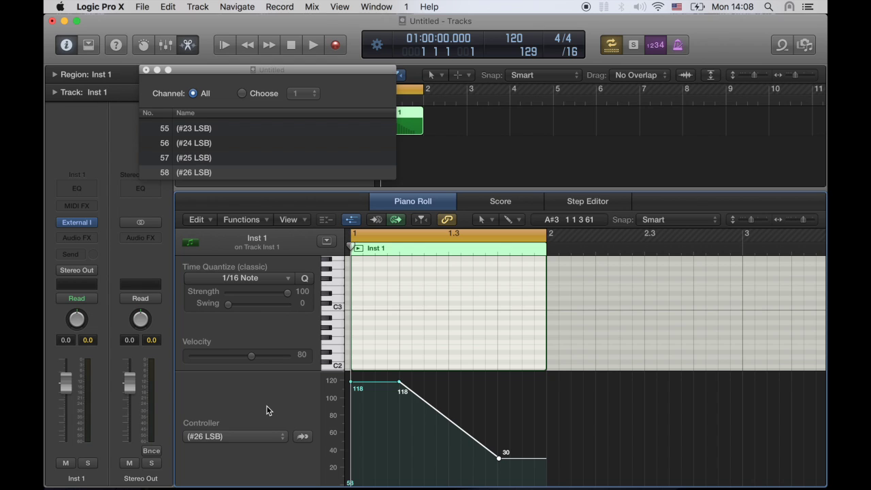
Scroll up the MIDI Draw list and switch the controller lane to Ctrl 20
scroll(228, 149, up, 8)
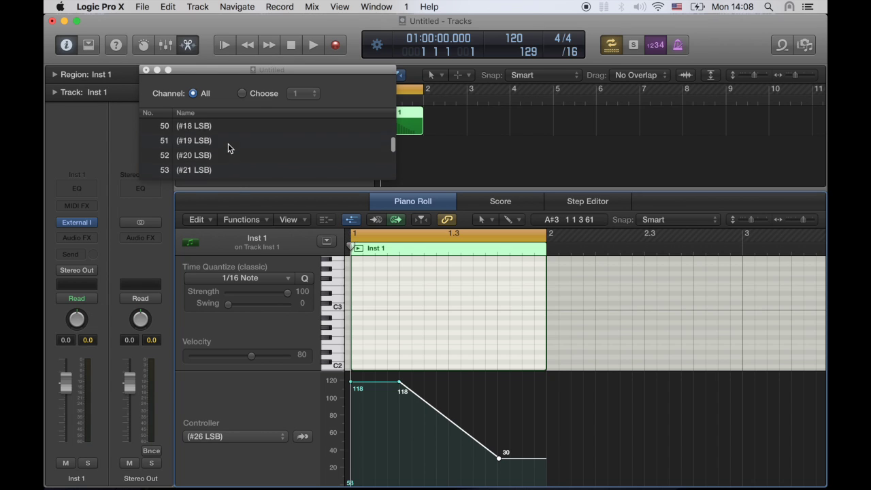
scroll(228, 145, up, 5)
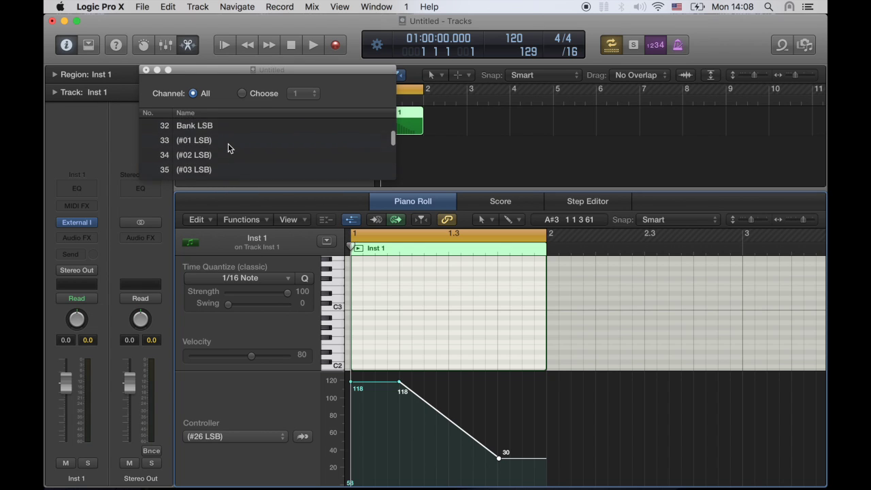
scroll(229, 148, up, 5)
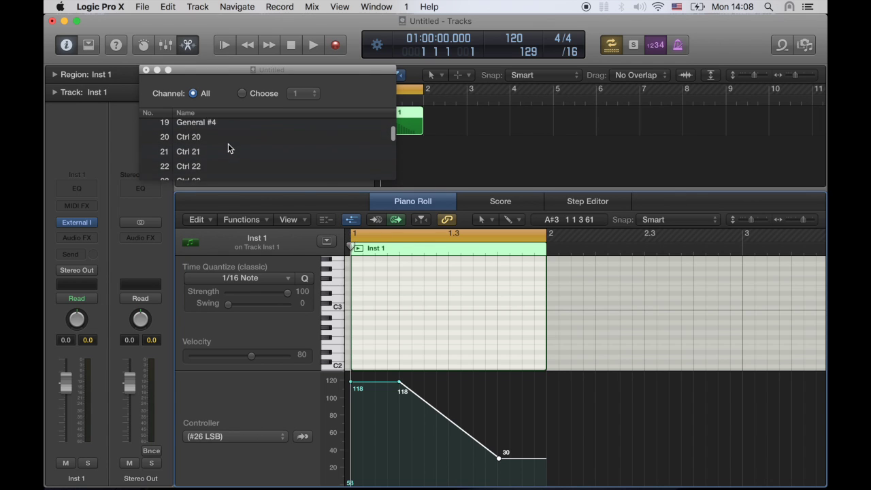
click(199, 155)
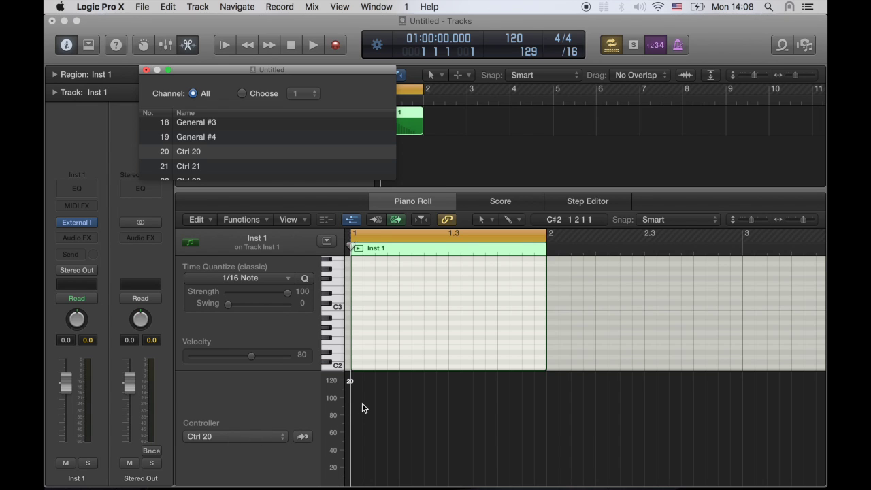
Draw the Ctrl 20 curve starting at 116, passing 81, dipping to 37, and rising to 109
click(353, 379)
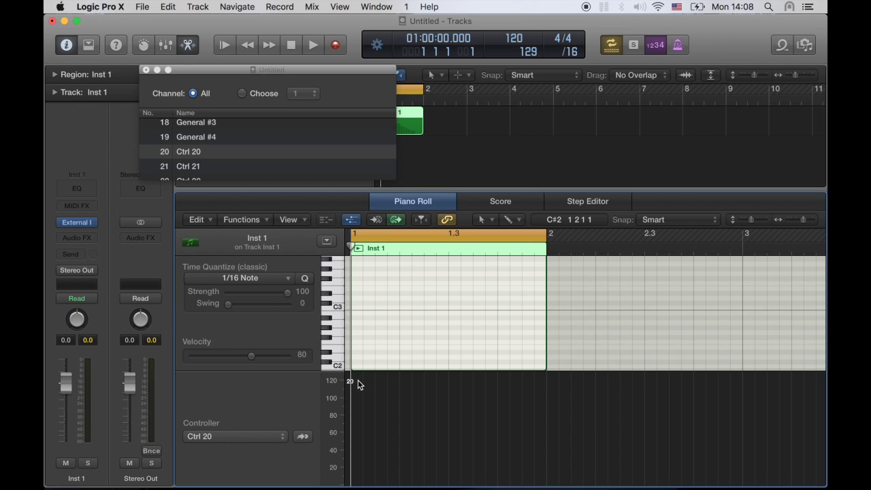
click(401, 413)
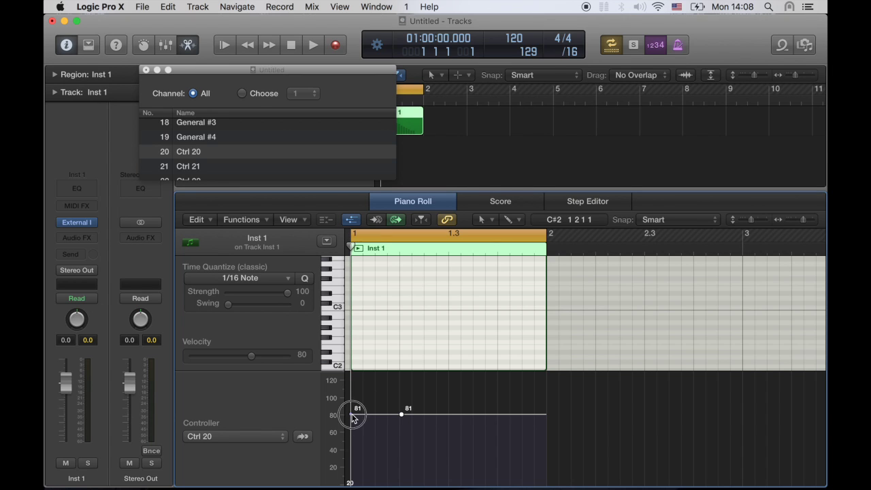
drag(352, 414, 351, 383)
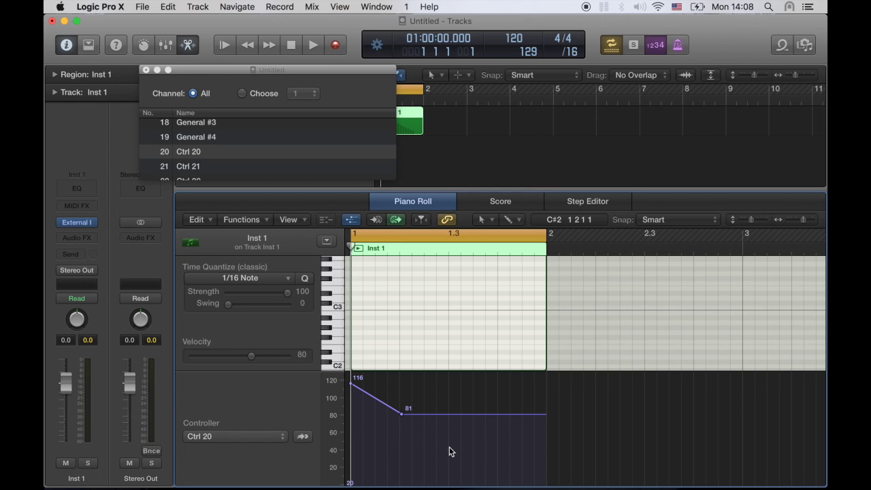
click(450, 451)
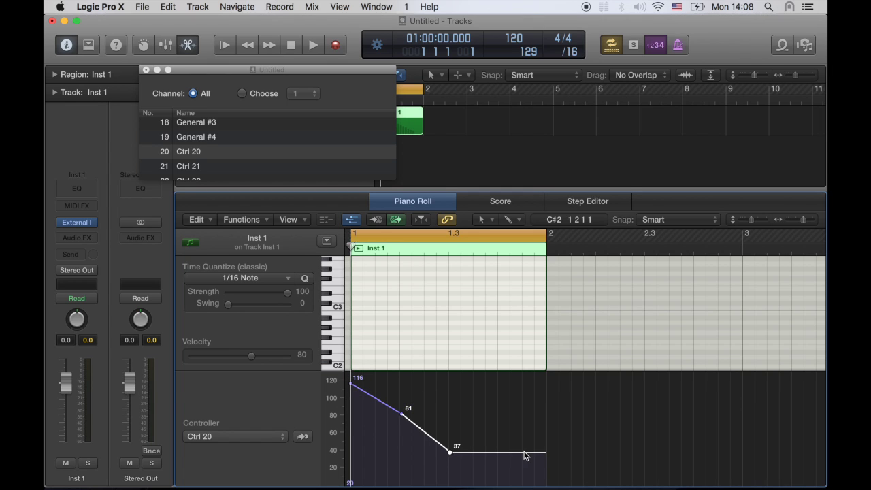
click(497, 451)
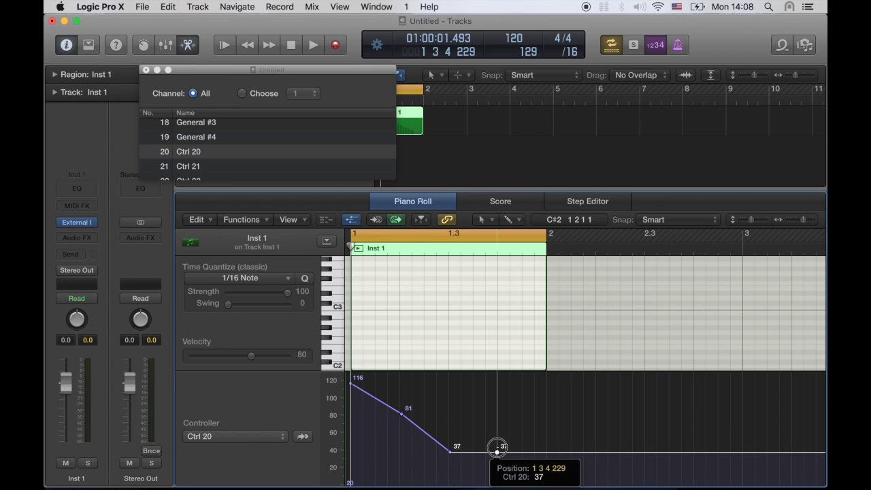
drag(496, 451, 496, 389)
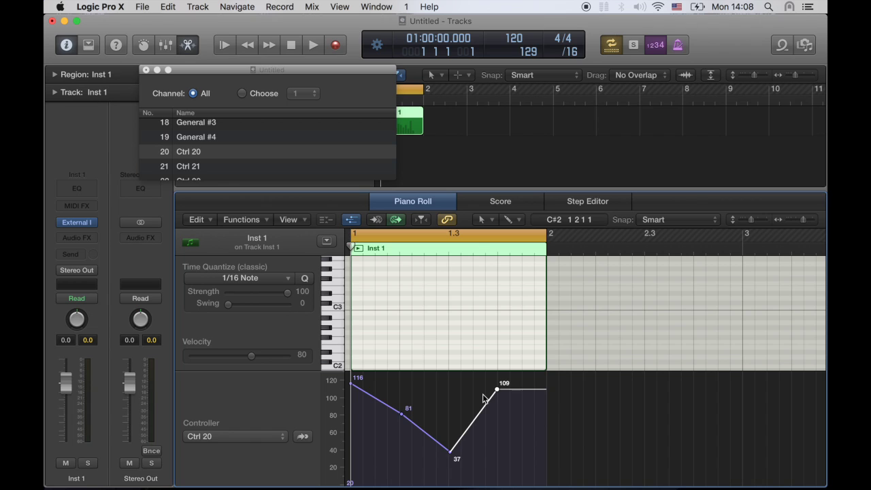
Close the Piano Roll and MIDI Draw window, then play the region and stop near bar 2
key(e)
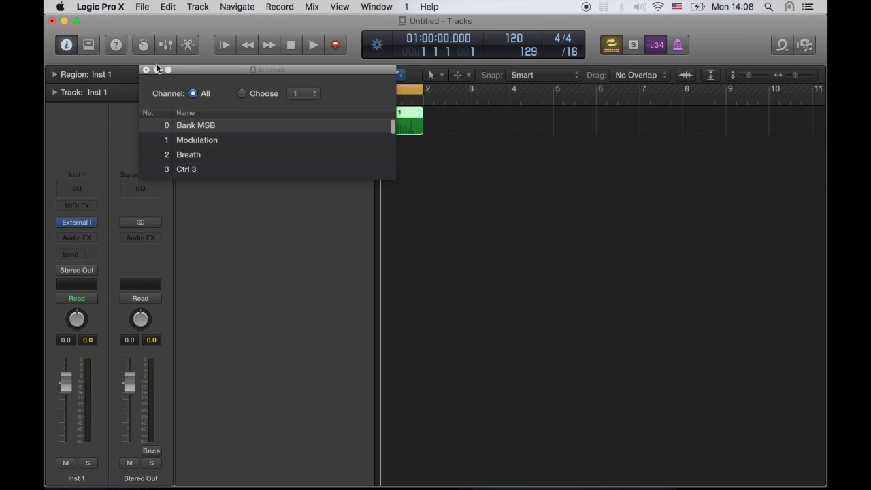
click(146, 70)
key(space)
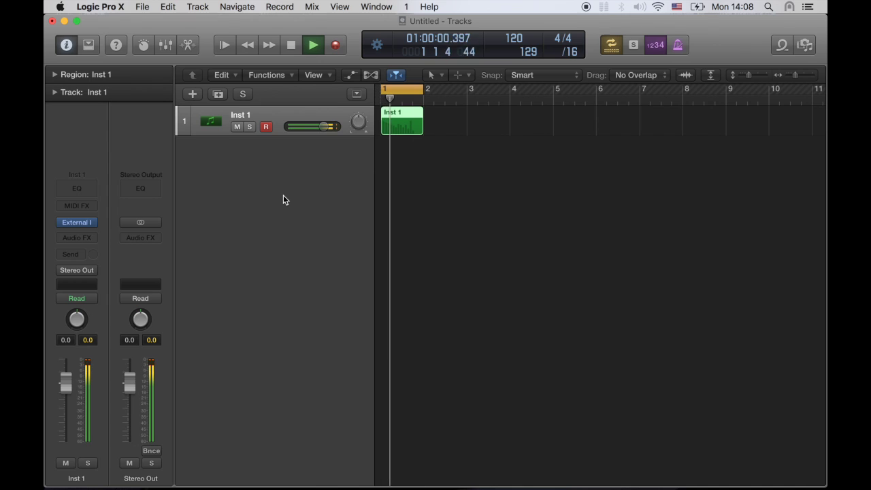
key(space)
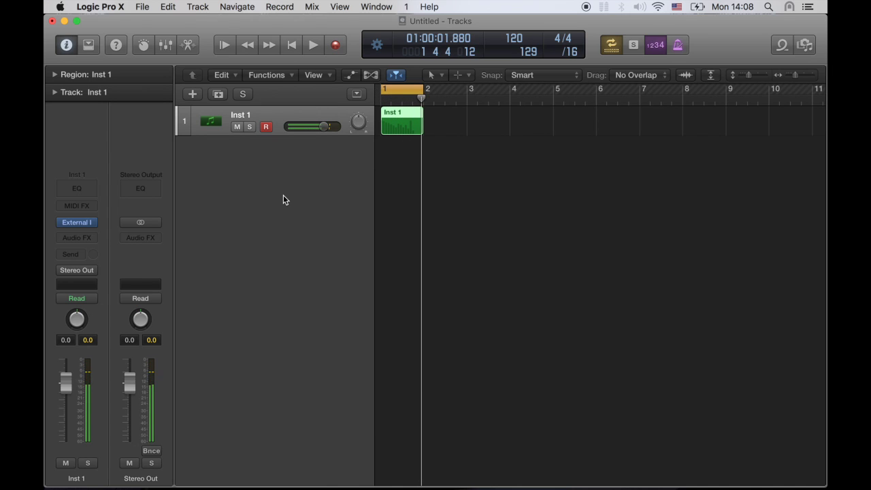